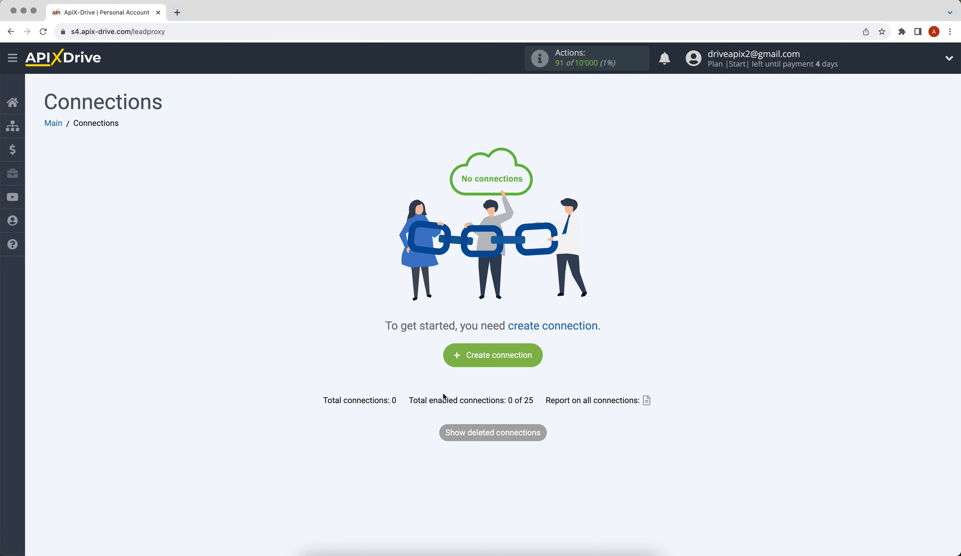
Step: Create a new connection with Formsite as the source system and Get DATA as its action
click(457, 361)
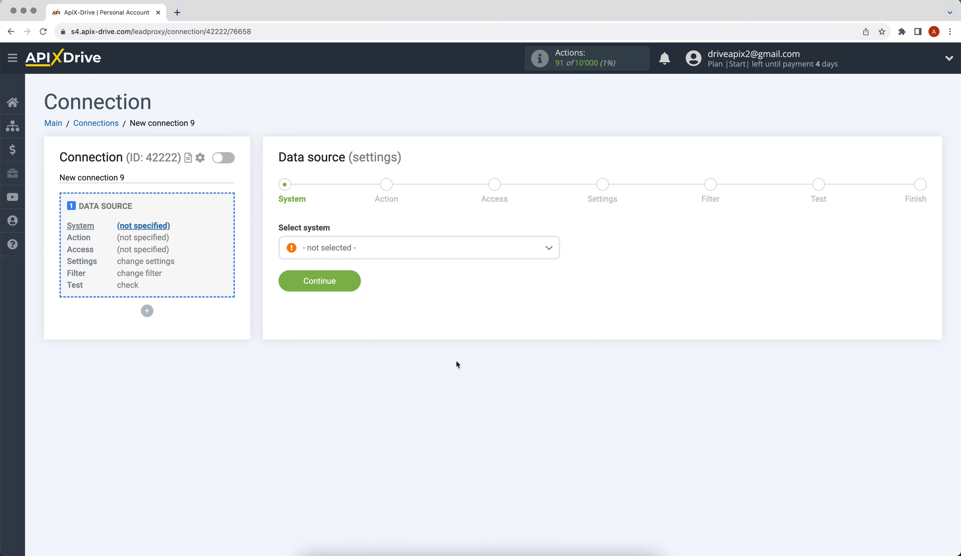
click(436, 253)
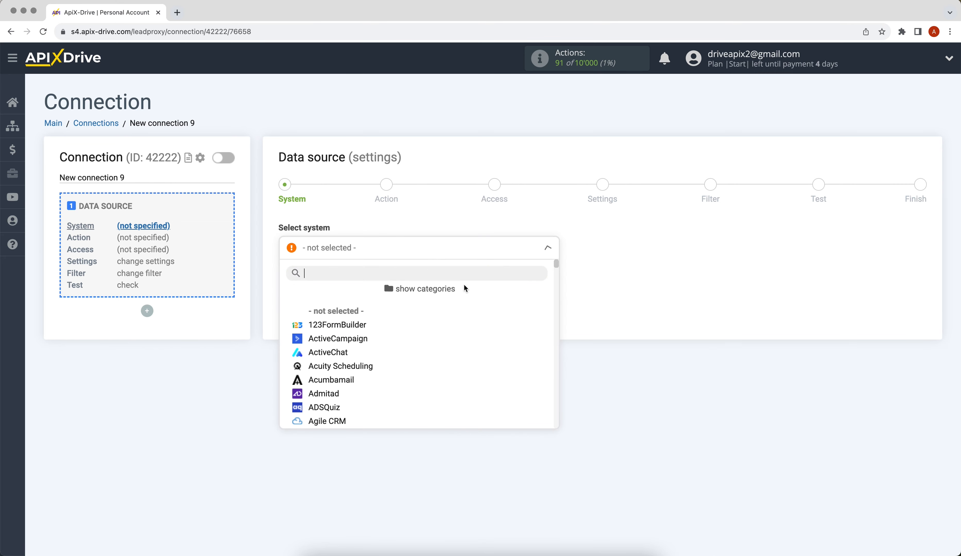
drag(556, 262, 565, 308)
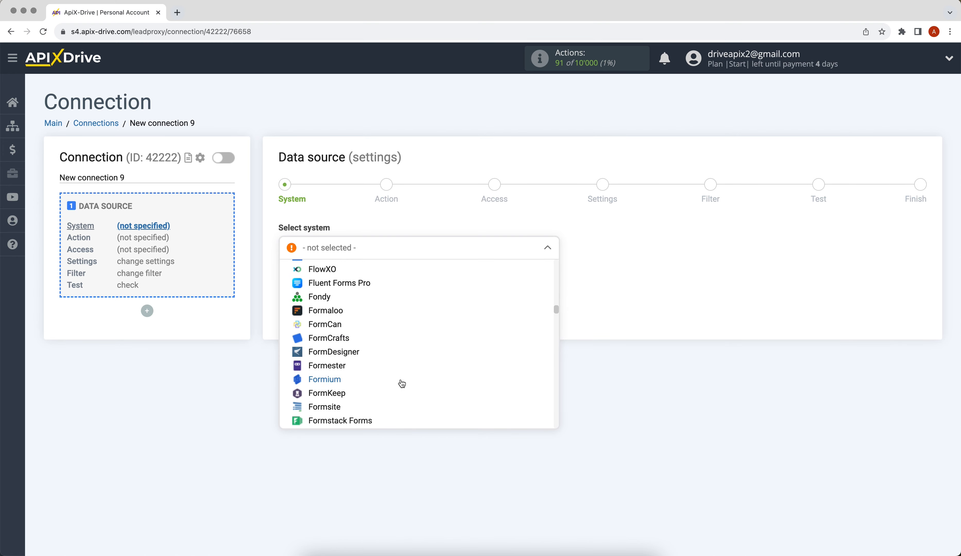
click(319, 407)
click(292, 291)
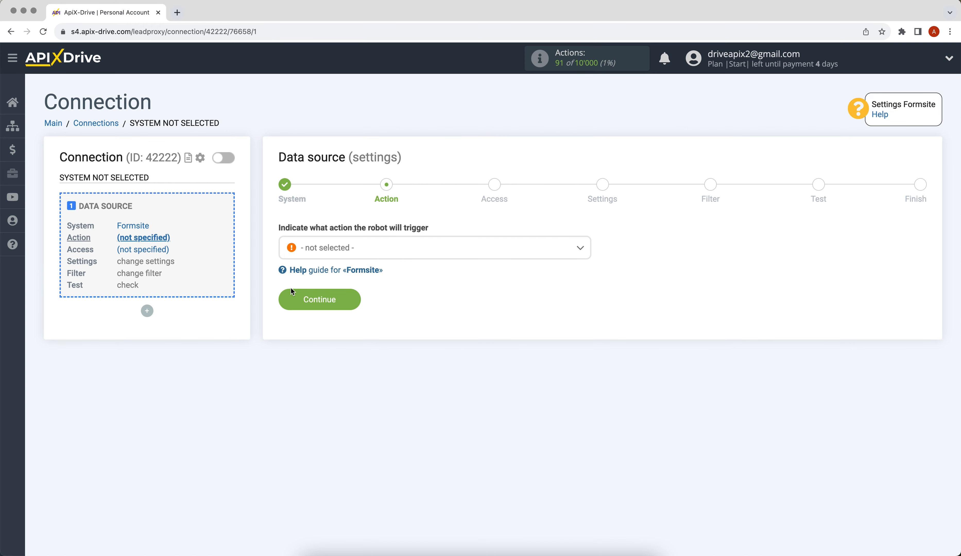
click(343, 248)
click(333, 312)
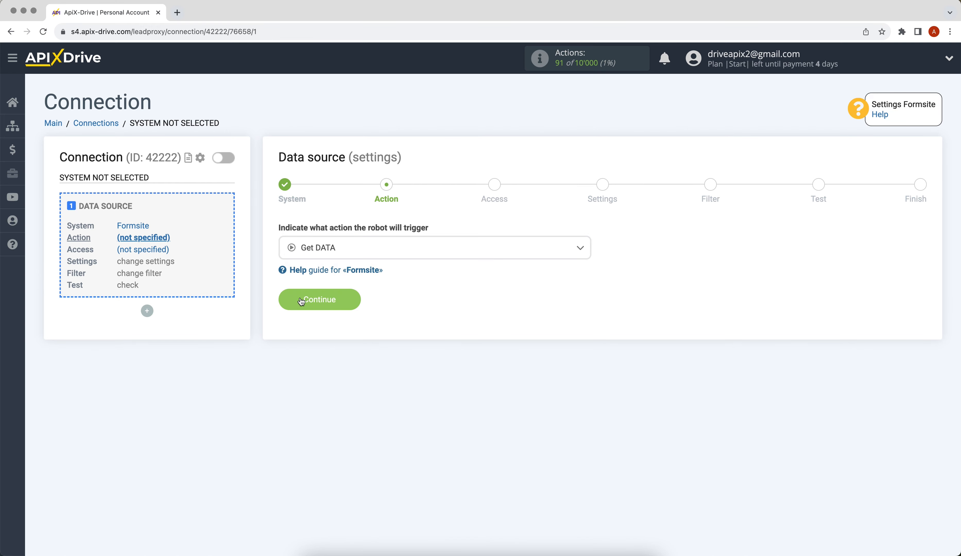
click(302, 301)
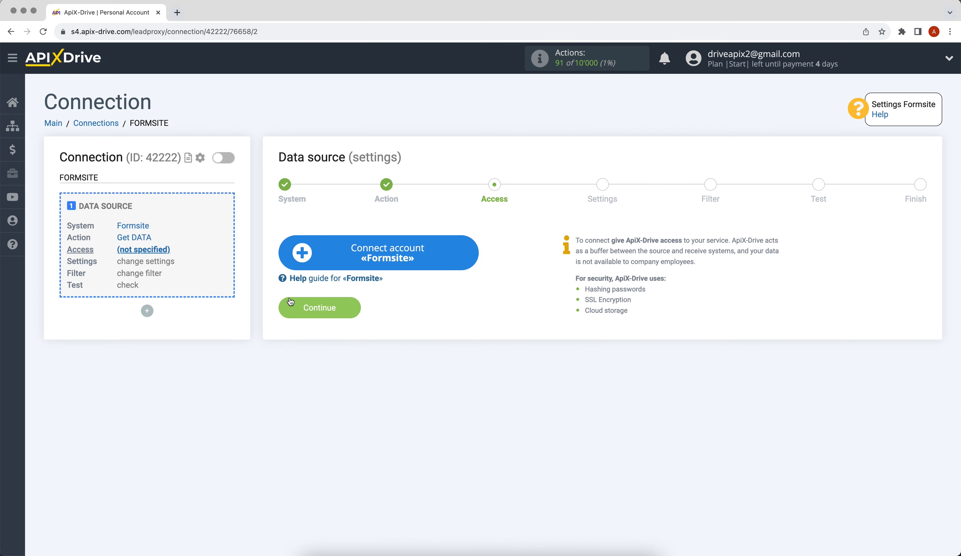
Step: Connect a Formsite account under its default name and select it as the source login
click(300, 267)
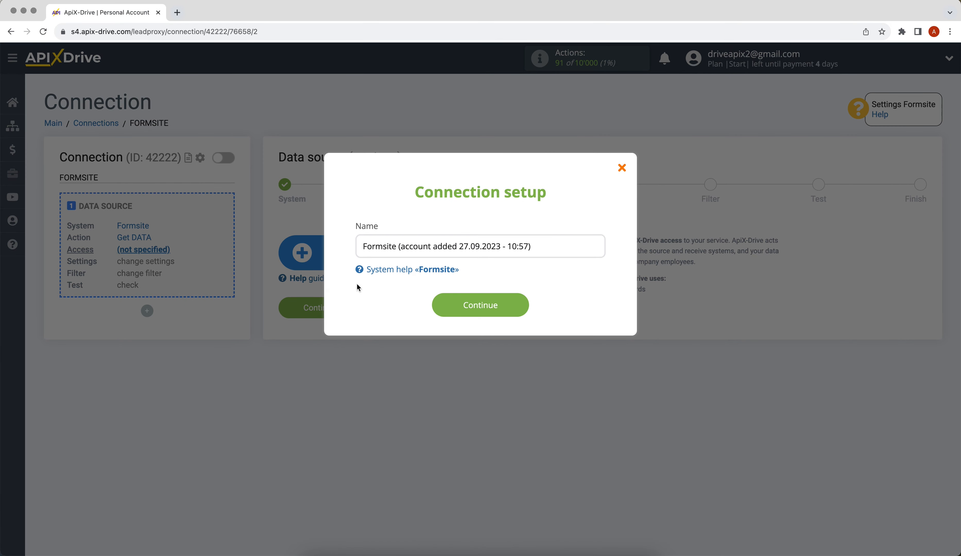
click(456, 307)
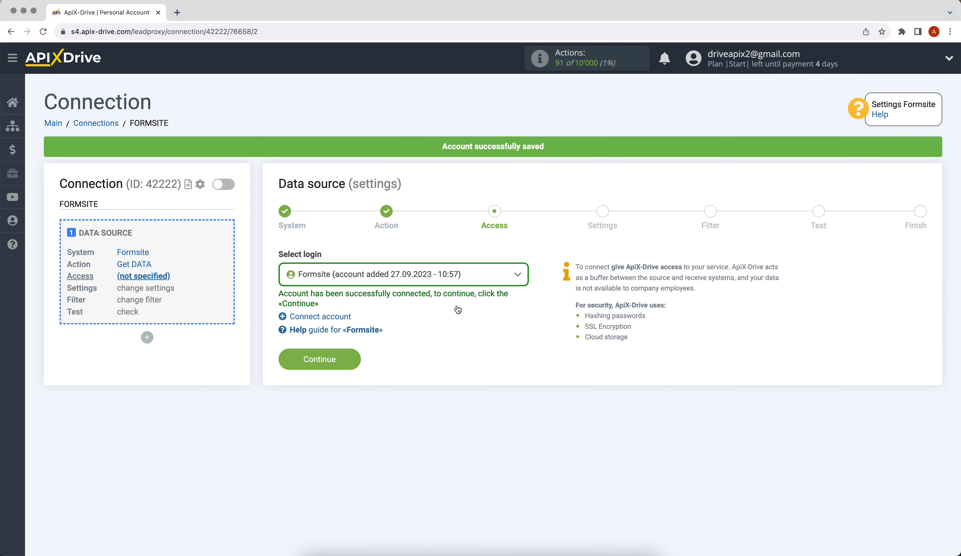
click(464, 282)
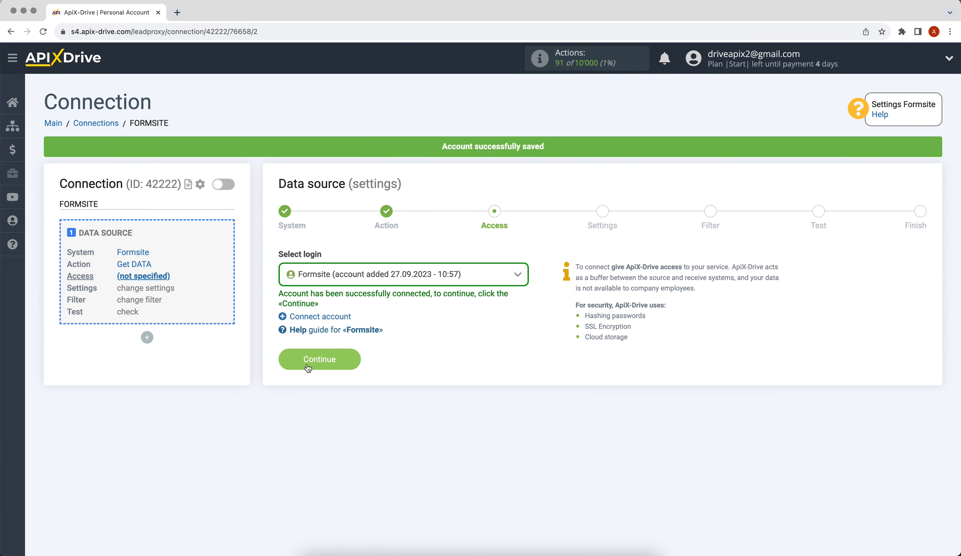
Step: Copy the ApiX-Drive webhook URL and switch to the Formsite My Forms tab
click(308, 368)
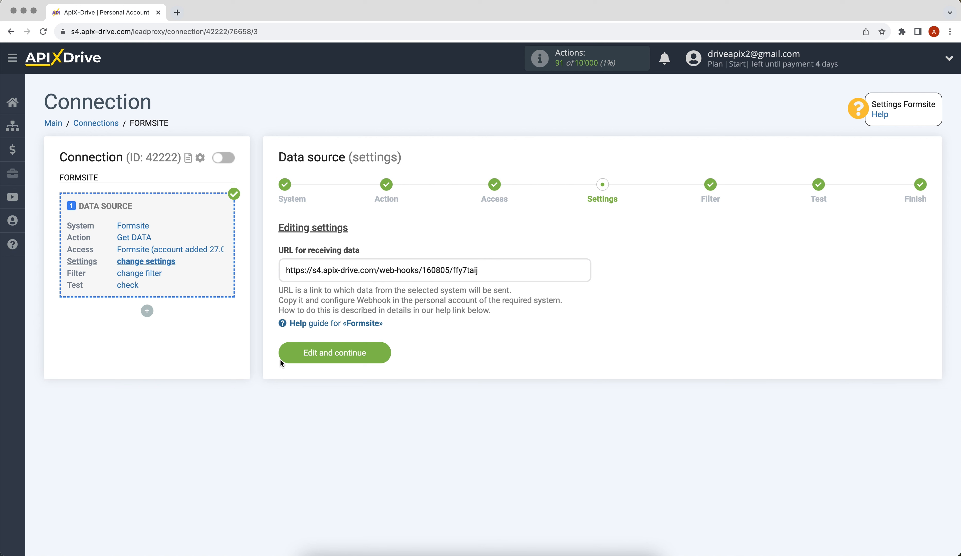
drag(285, 270, 483, 266)
right_click(489, 267)
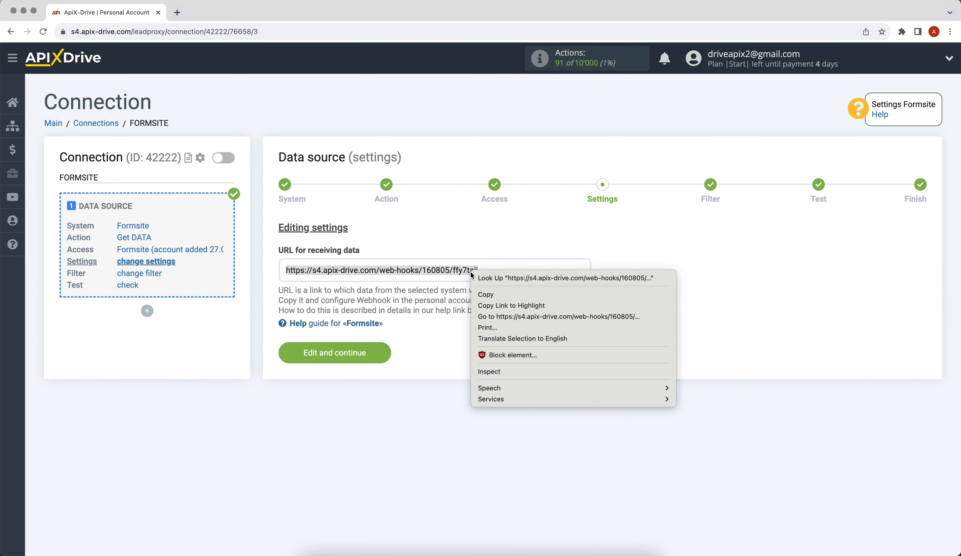
click(485, 295)
key(super+grave)
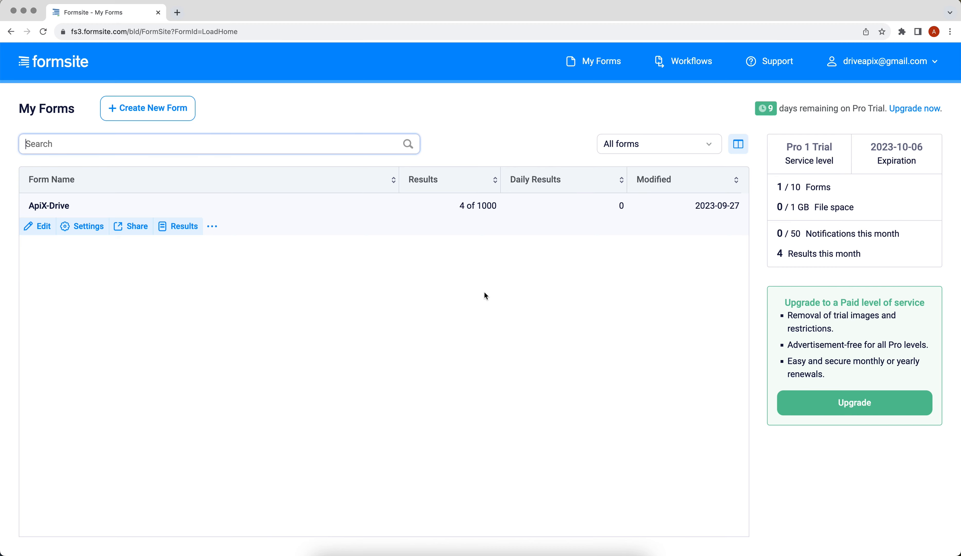
Step: Open the ApiX-Drive form's integration settings and add a Server Post integration
click(81, 226)
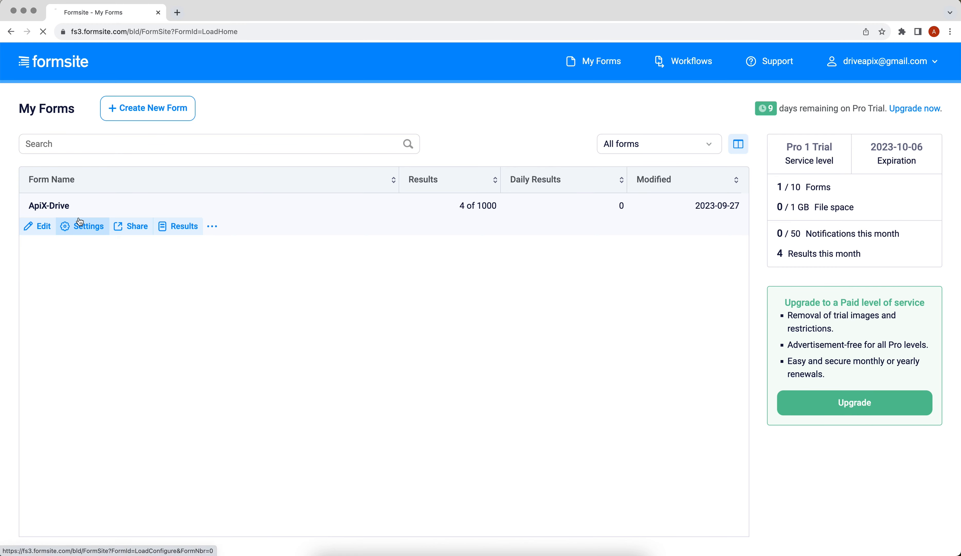
click(58, 404)
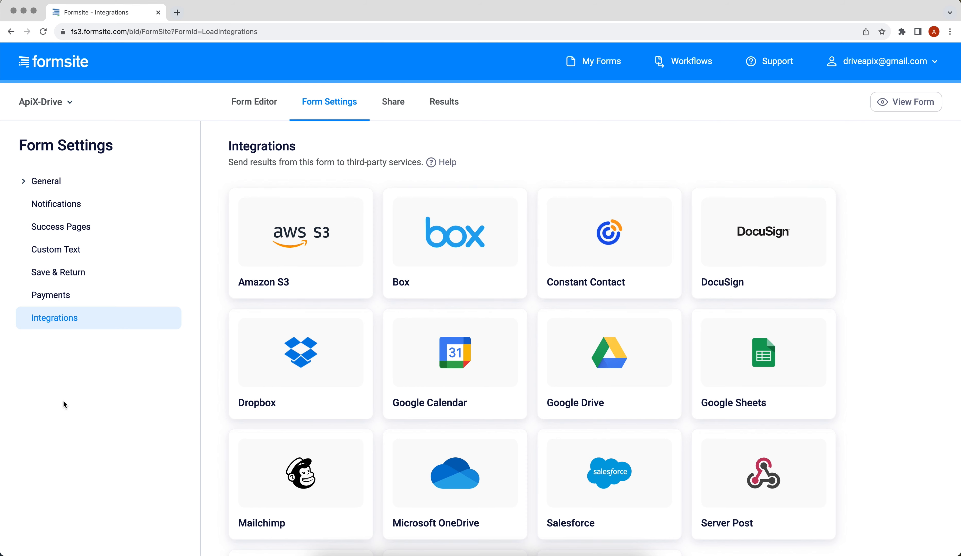
click(802, 528)
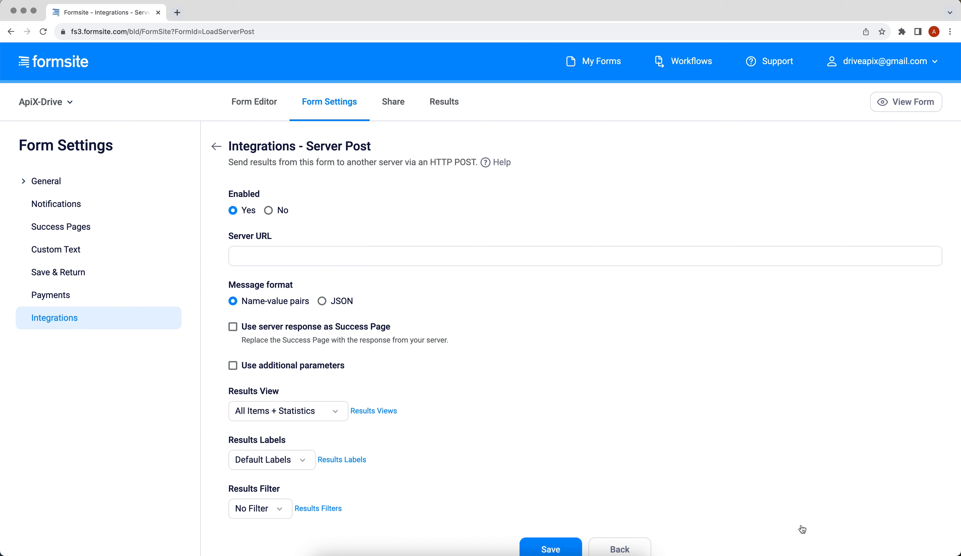
Step: Paste the webhook URL as Server URL, save the integration, and submit a test form response
right_click(335, 256)
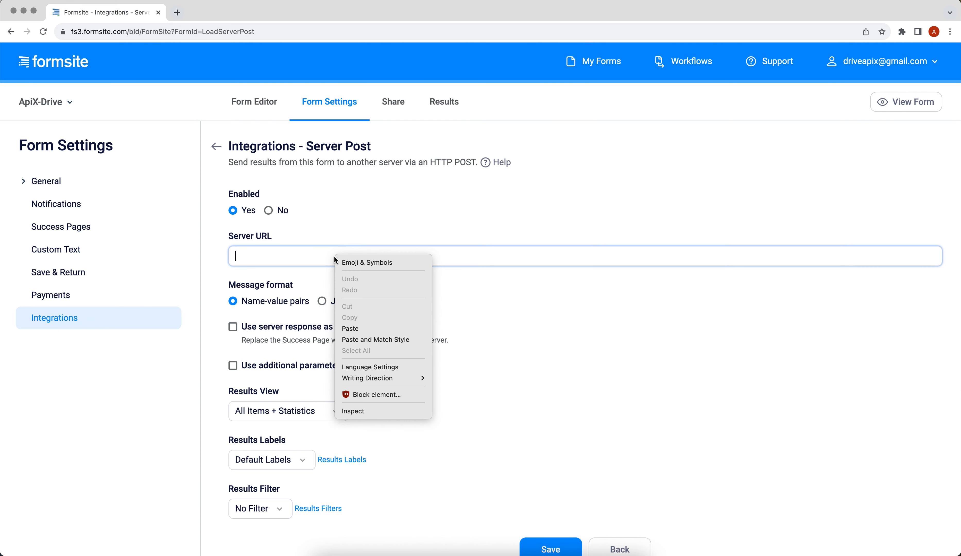
click(357, 329)
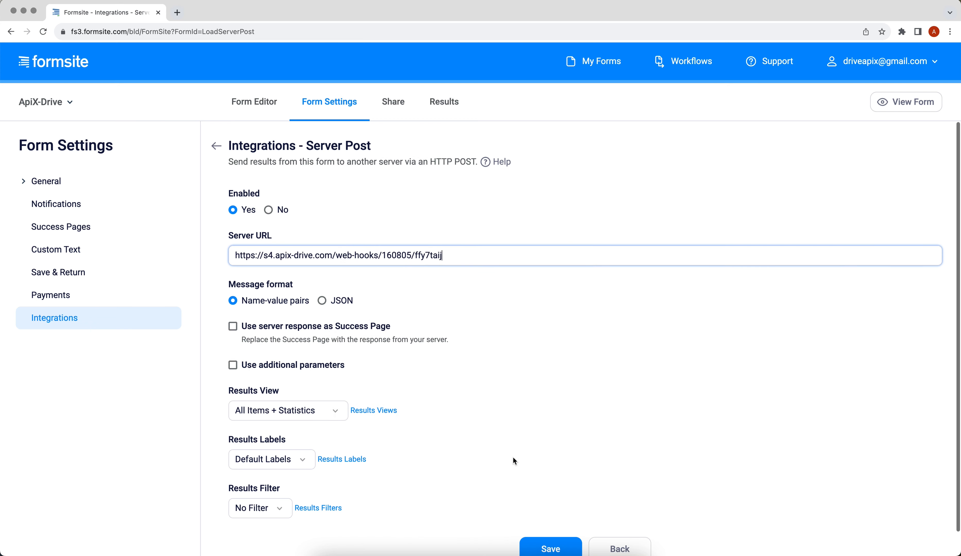
scroll(513, 457, down, 1)
click(544, 532)
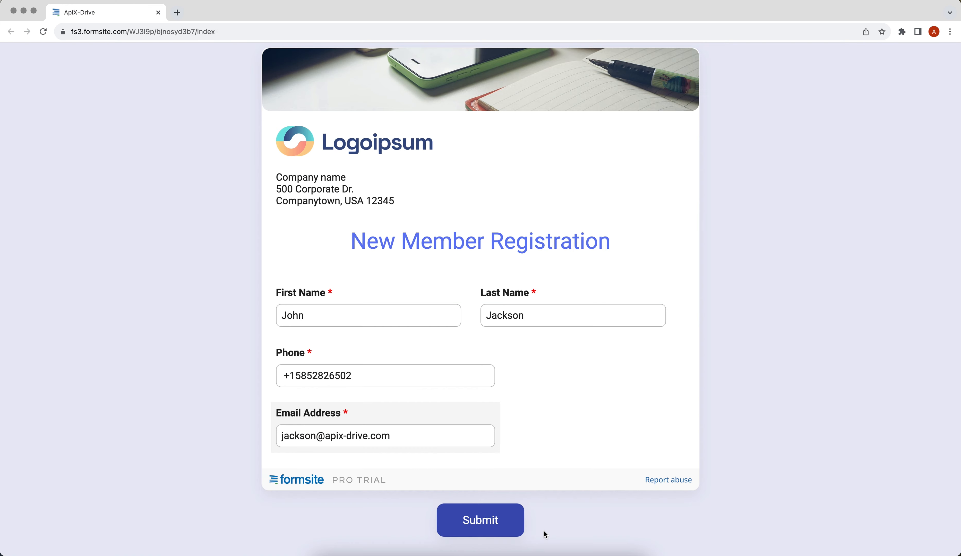
click(440, 519)
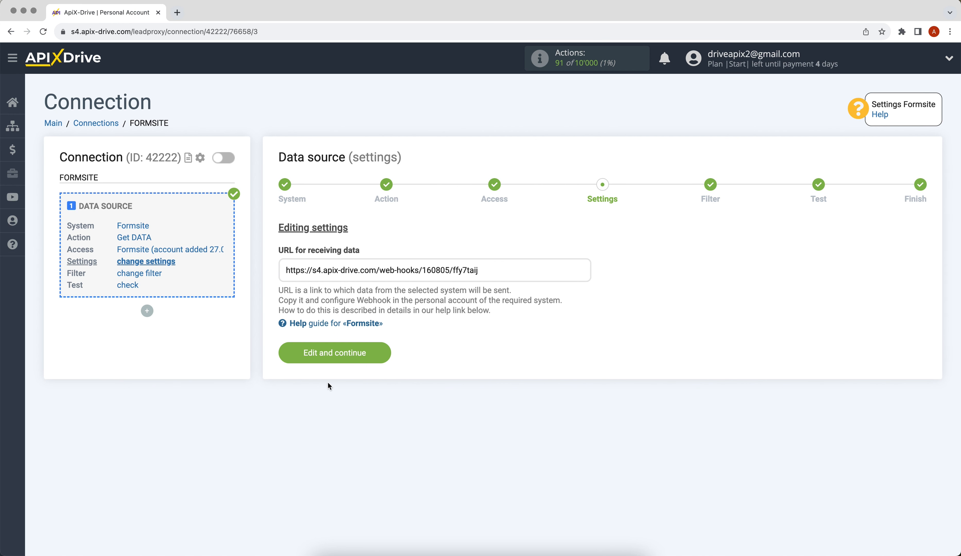
Step: Back in ApiX-Drive, keep the webhook settings and move on to the Filter step
click(329, 353)
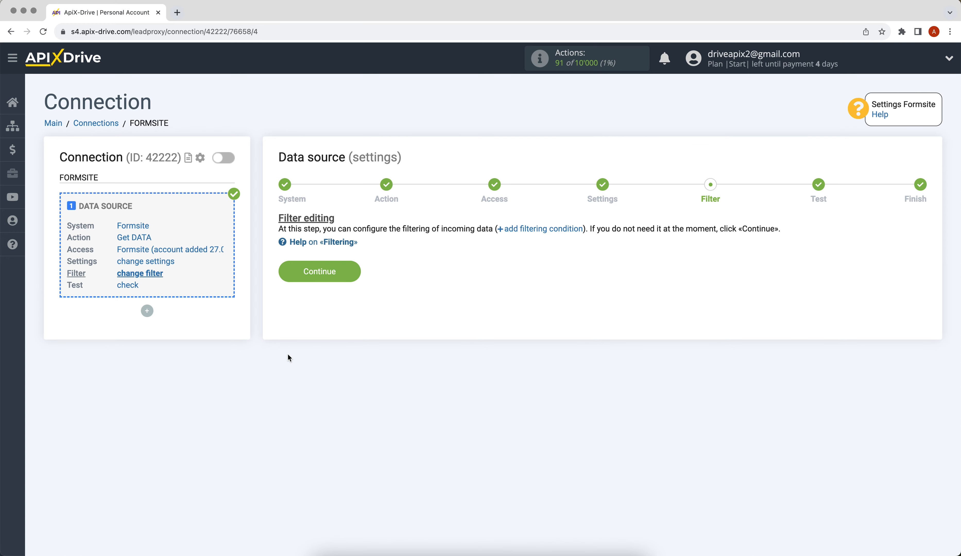
Step: Skip filtering, load the test submission's data, and finish the Formsite source setup
click(285, 276)
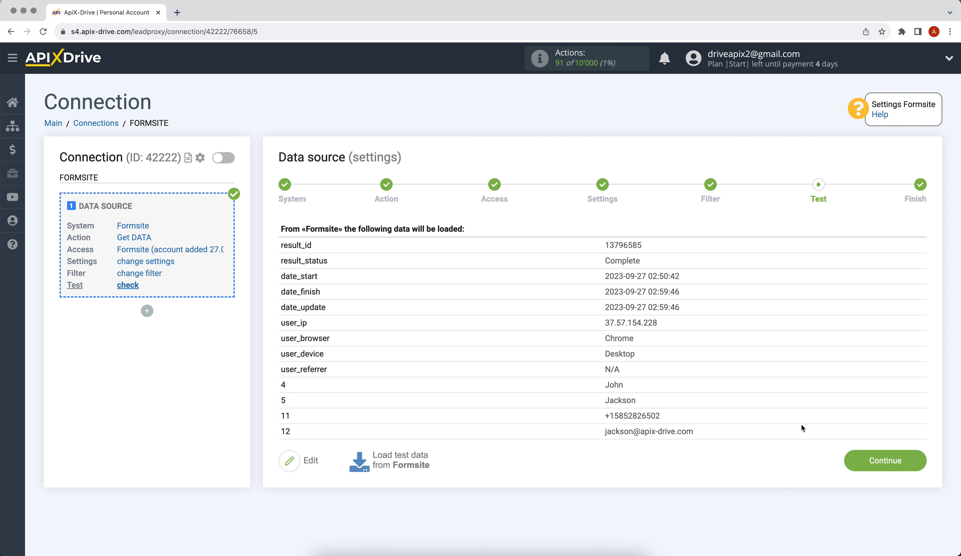
click(864, 460)
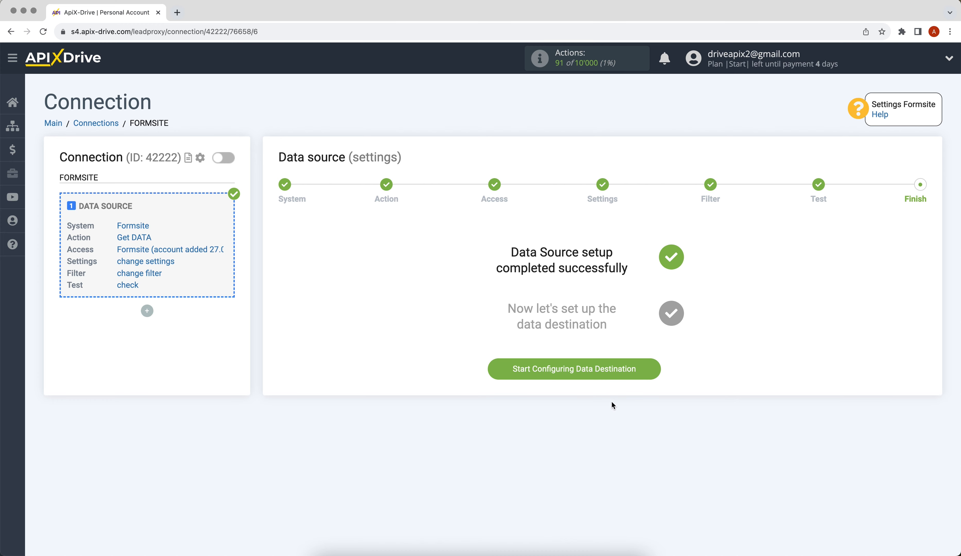
Step: Set Google Sheets as the connection's data destination with the Add ROW action
click(522, 369)
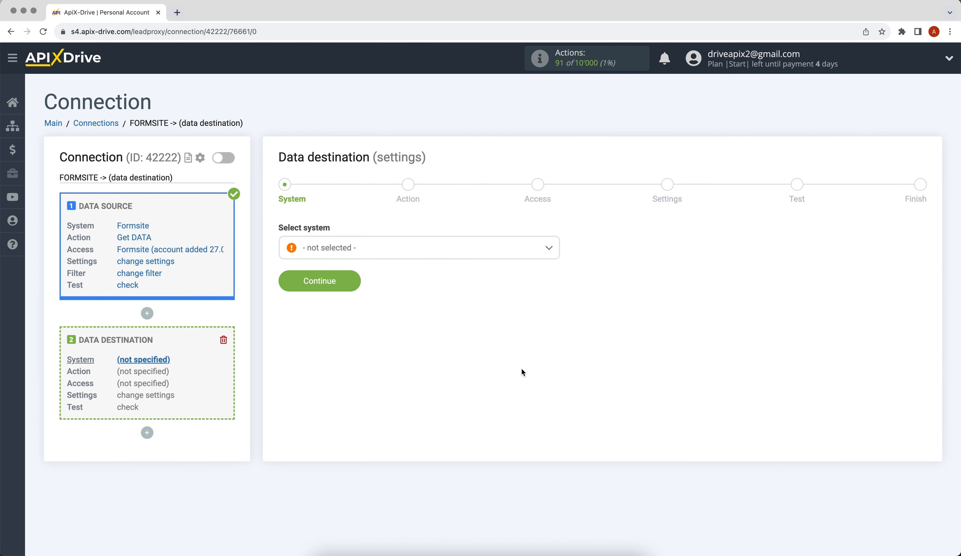
click(463, 252)
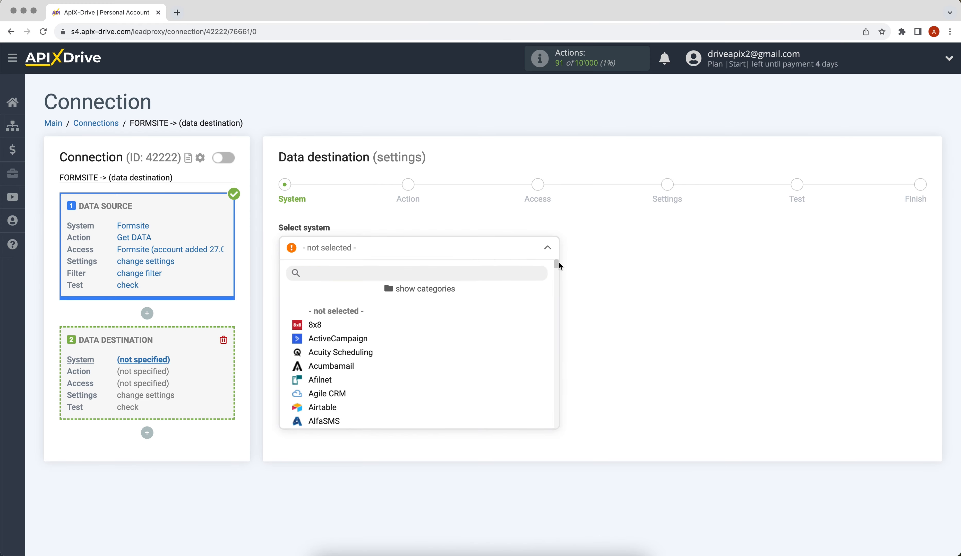
drag(558, 263, 558, 315)
click(357, 369)
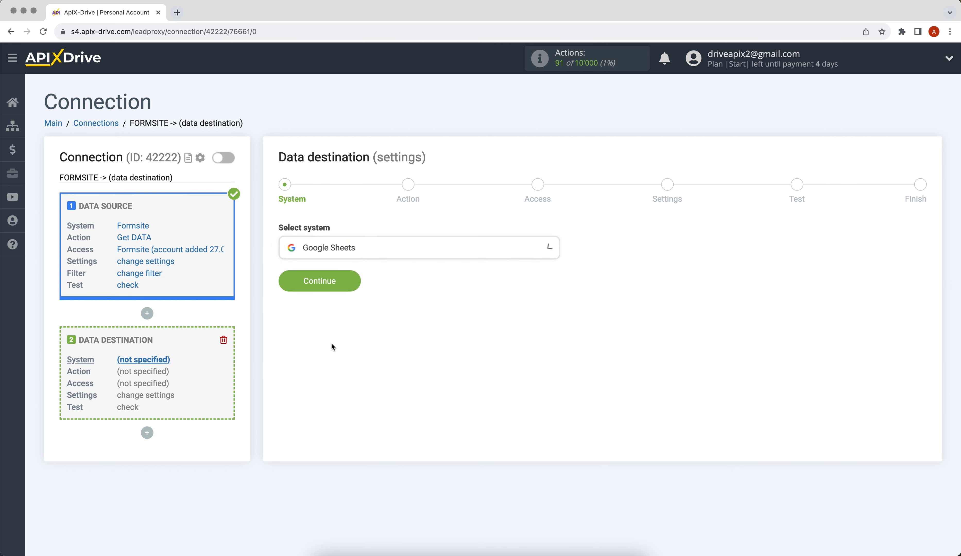
click(283, 283)
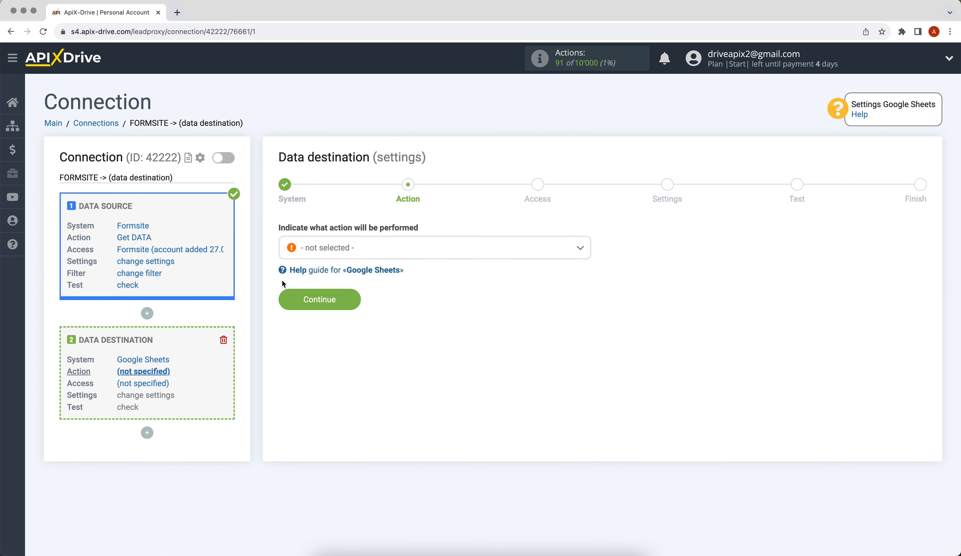
click(323, 248)
click(318, 305)
click(289, 303)
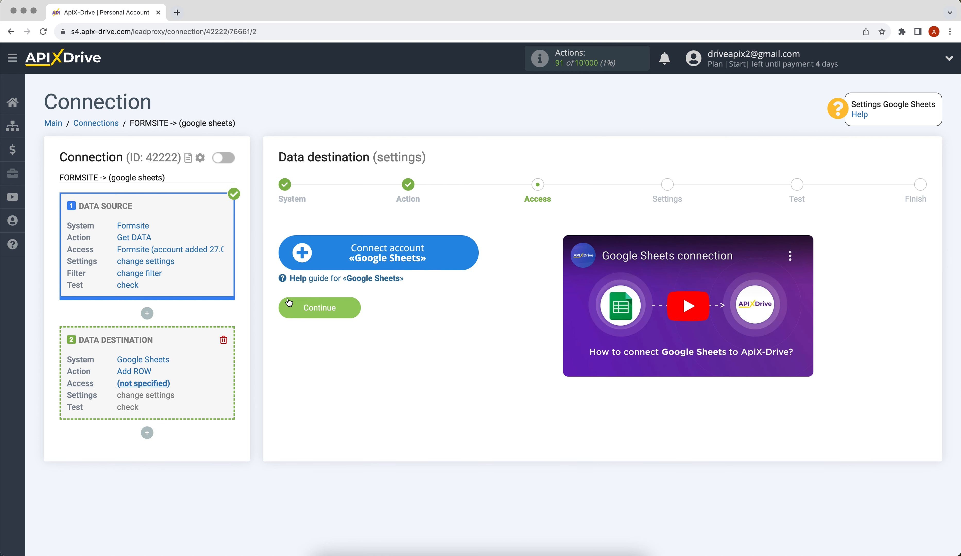
Step: Sign in with the Google account e-mail and password and grant ApiX-Drive access
click(306, 255)
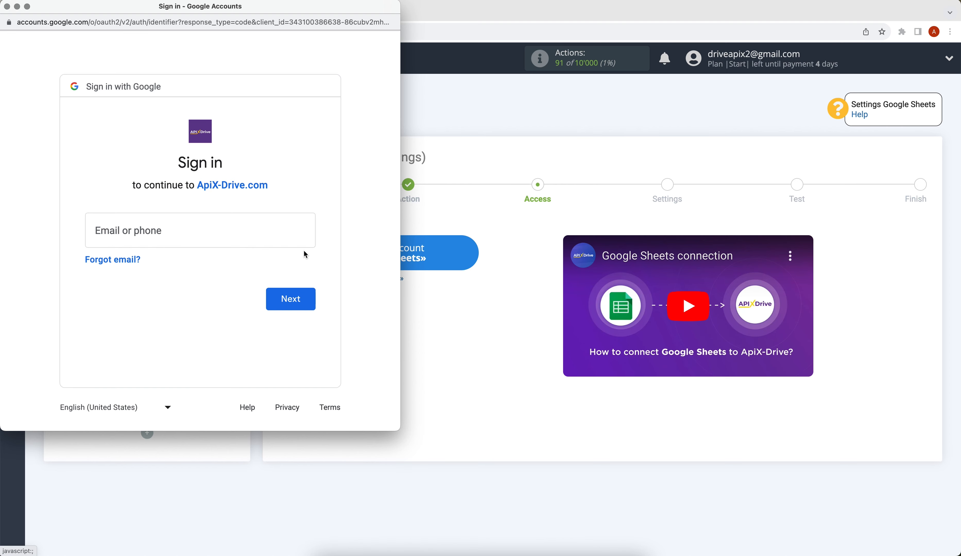
click(163, 231)
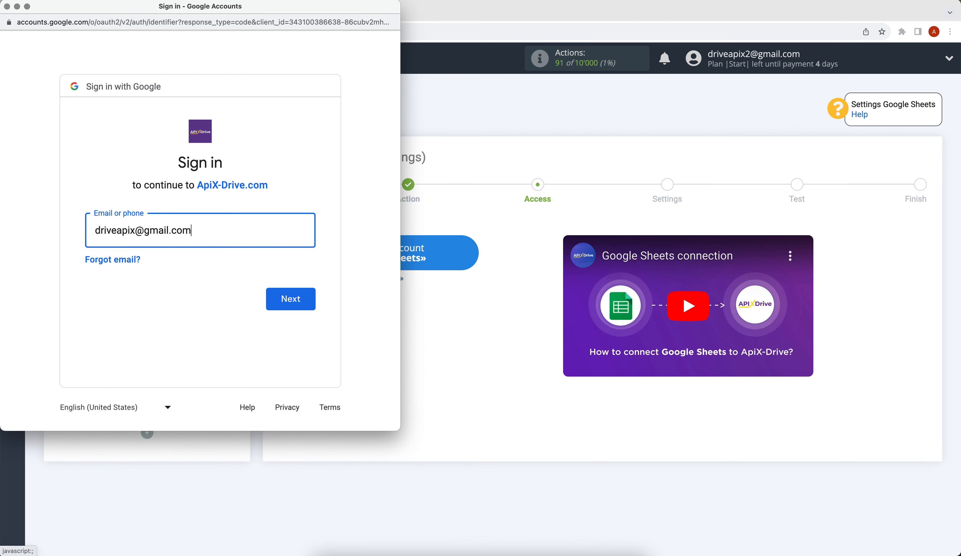
click(290, 299)
text(••••••••)
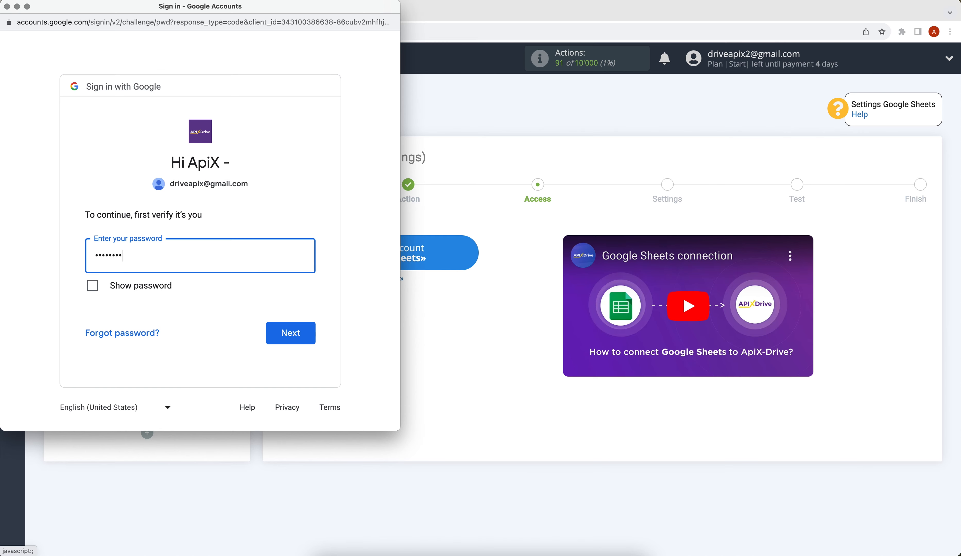
click(309, 333)
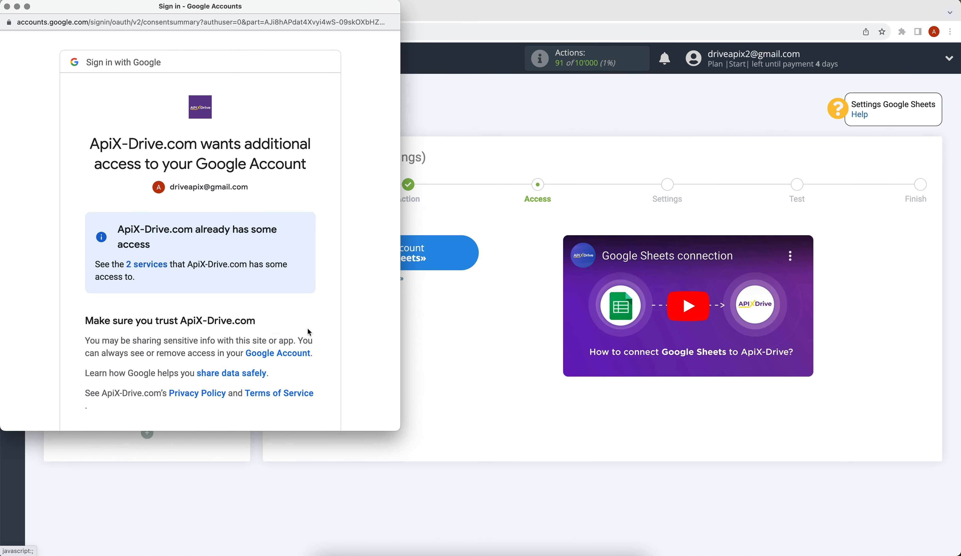
scroll(309, 332, down, 3)
click(298, 389)
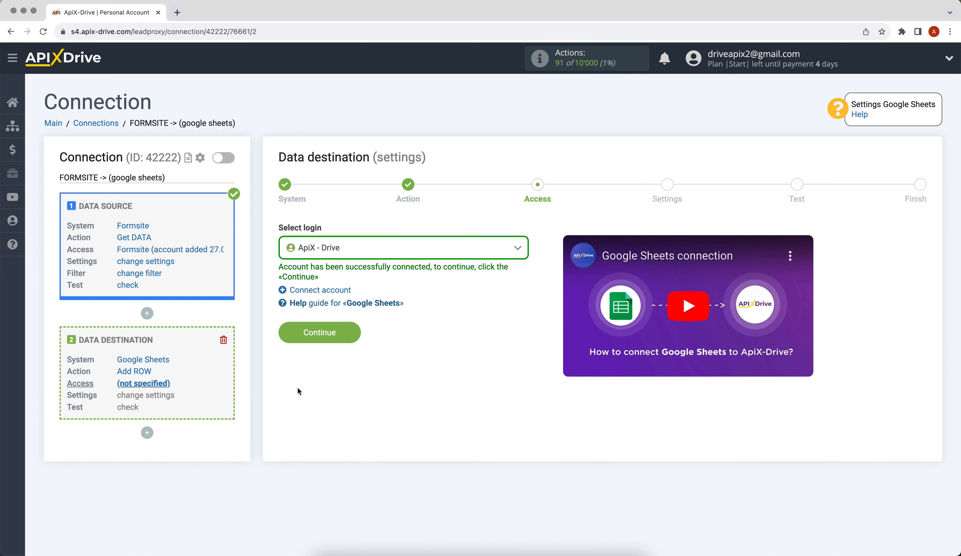
Step: Choose the ApiX - Drive login, the ApiX-Drive spreadsheet file, and sheet 1 as the target
click(378, 255)
click(355, 327)
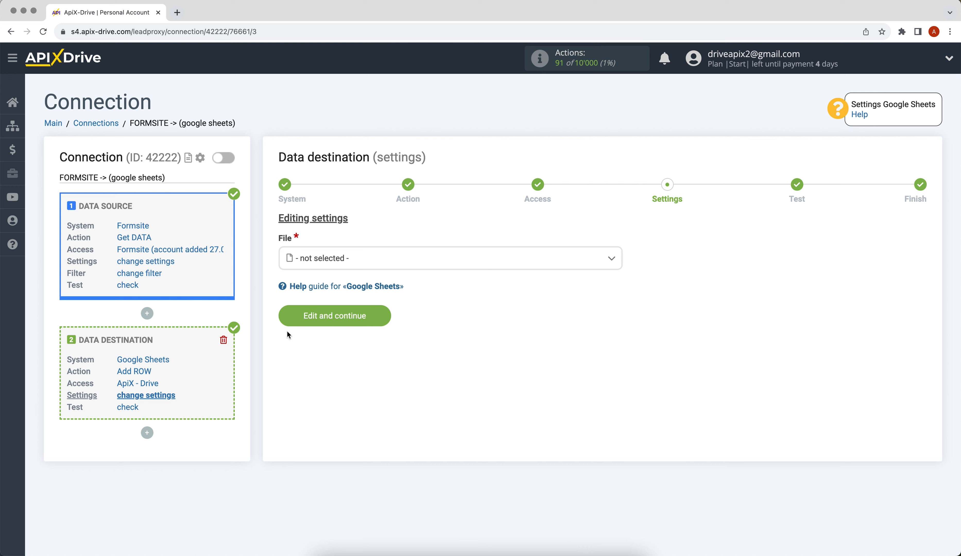
click(327, 260)
click(327, 325)
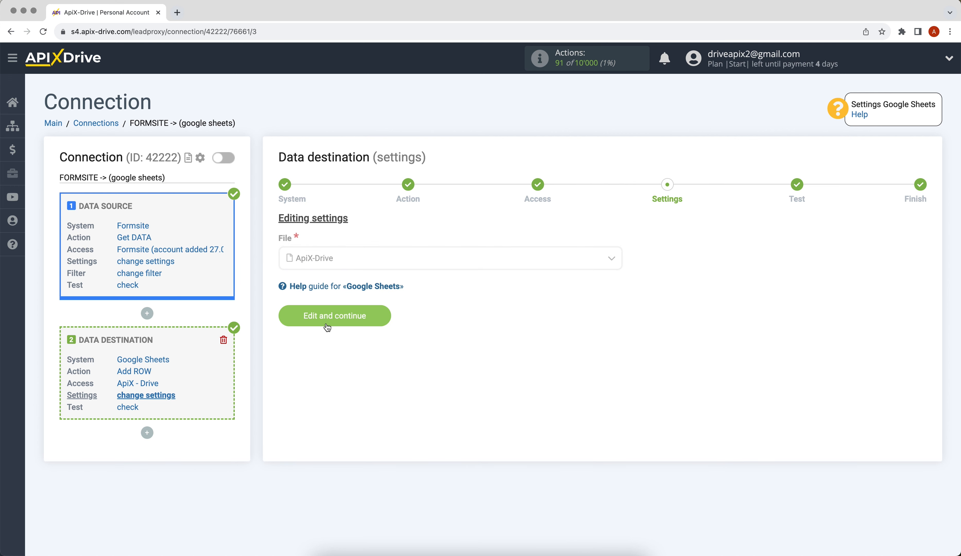
click(302, 313)
click(309, 375)
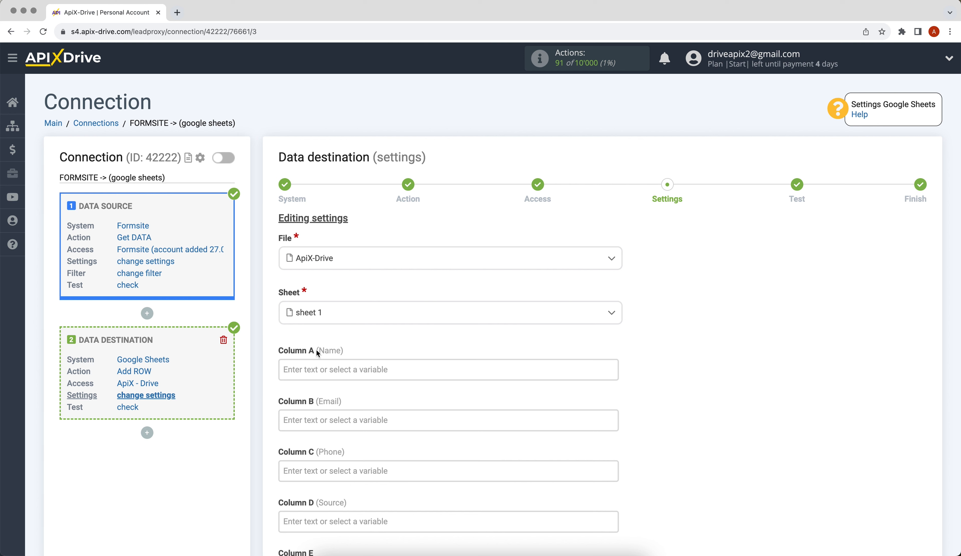
Step: Map Formsite first and last name to Column A, e-mail to Column B, phone to Column C
click(308, 366)
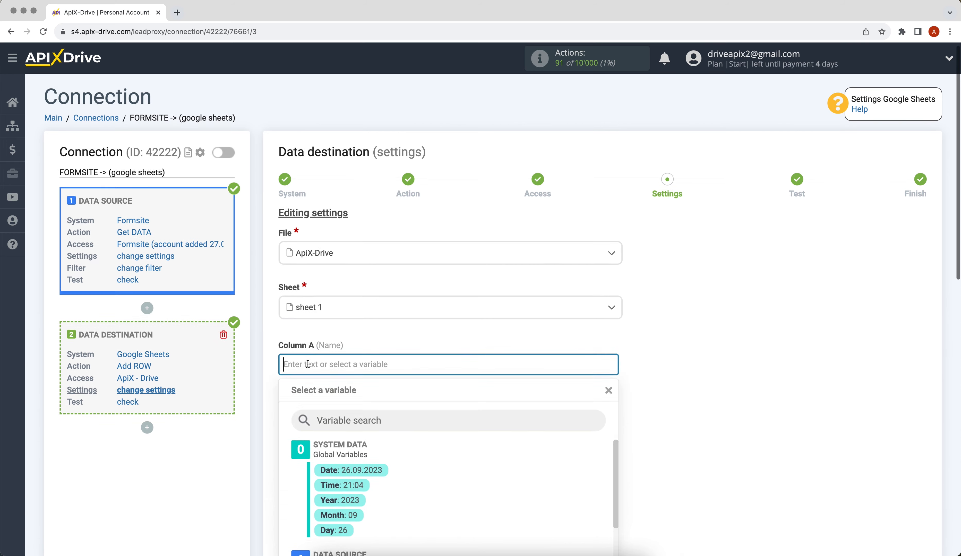
scroll(329, 357, down, 5)
drag(612, 260, 611, 282)
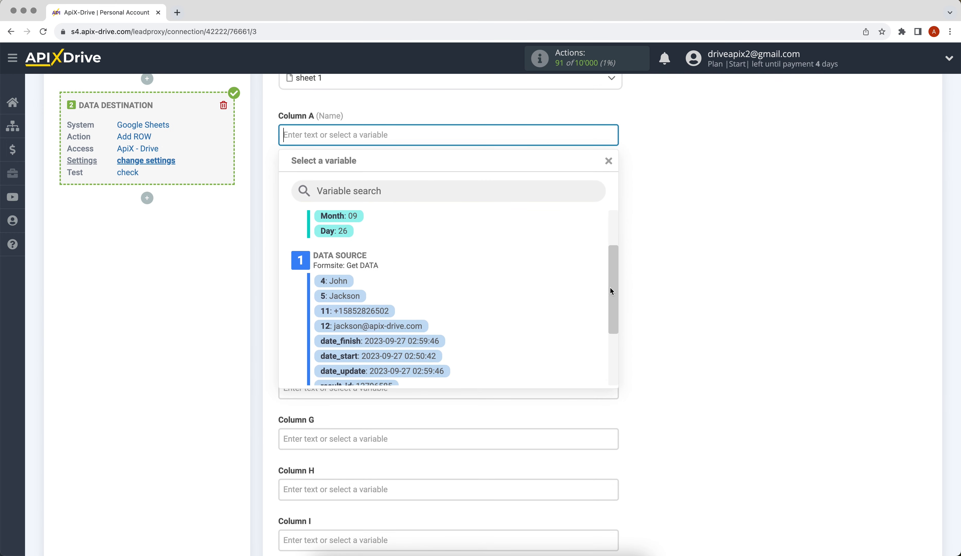
click(337, 280)
click(403, 132)
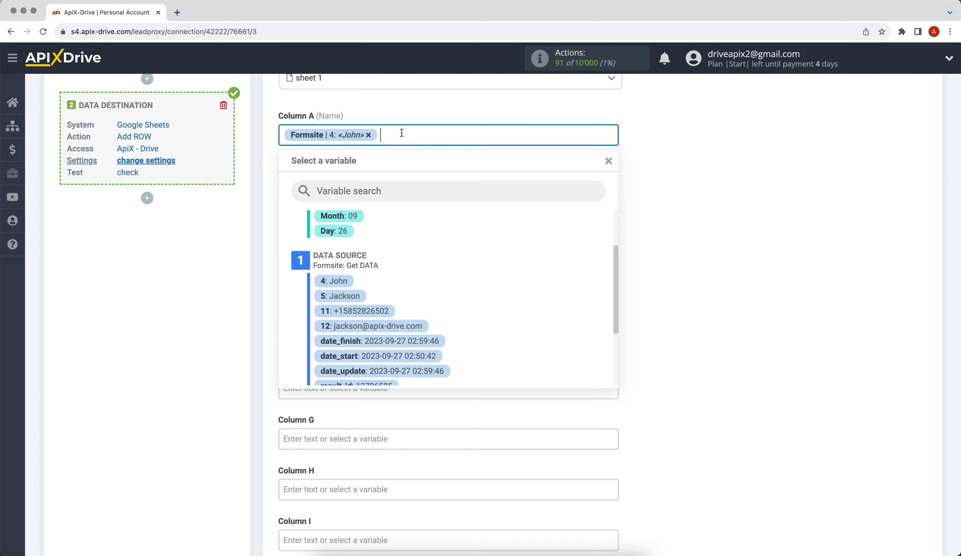
click(357, 297)
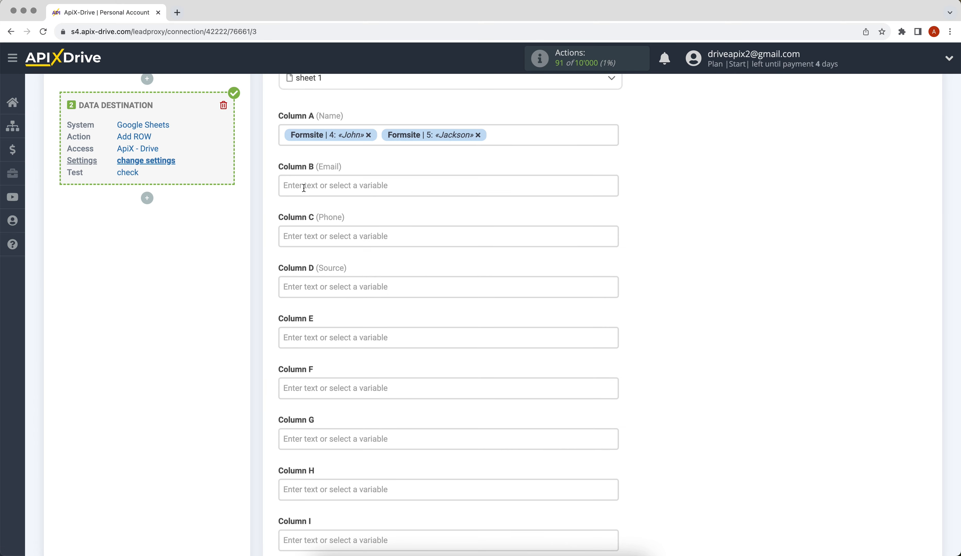
click(303, 186)
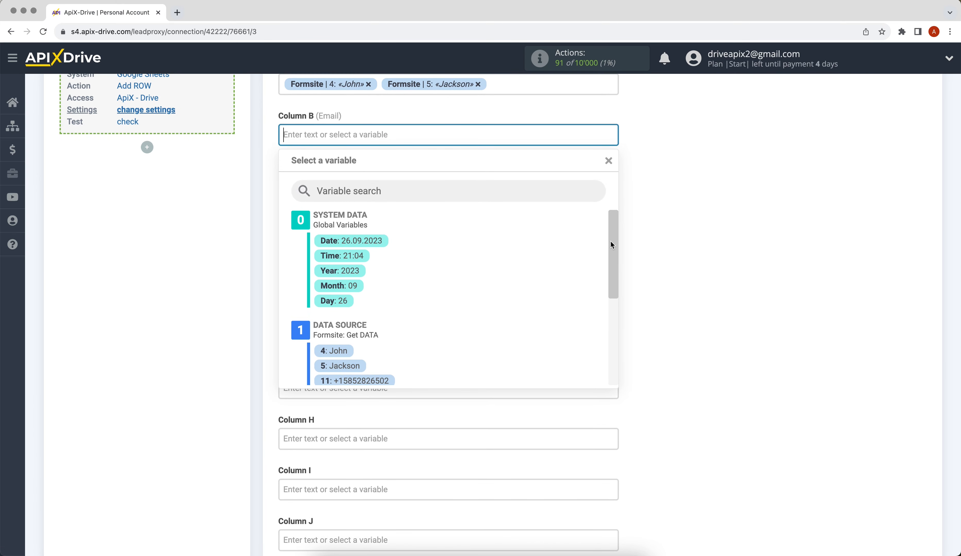
drag(611, 242, 611, 288)
click(408, 312)
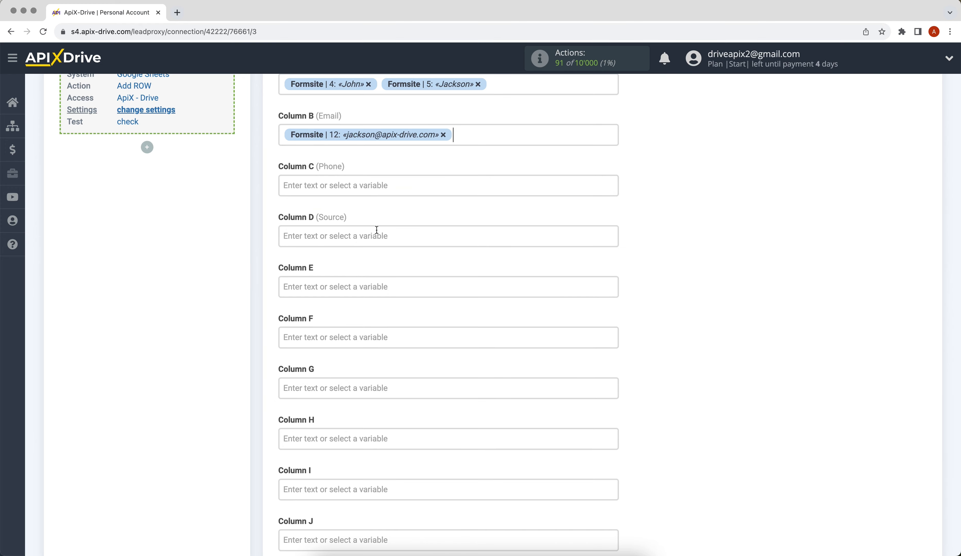
click(356, 186)
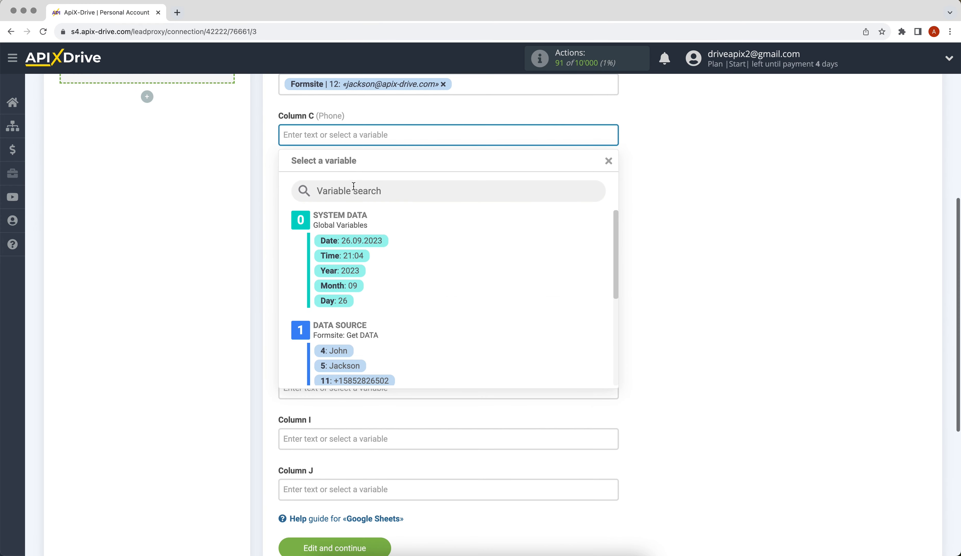
click(376, 380)
Step: Enter 'New data from Formsite' in Column D and save the column mapping
click(321, 178)
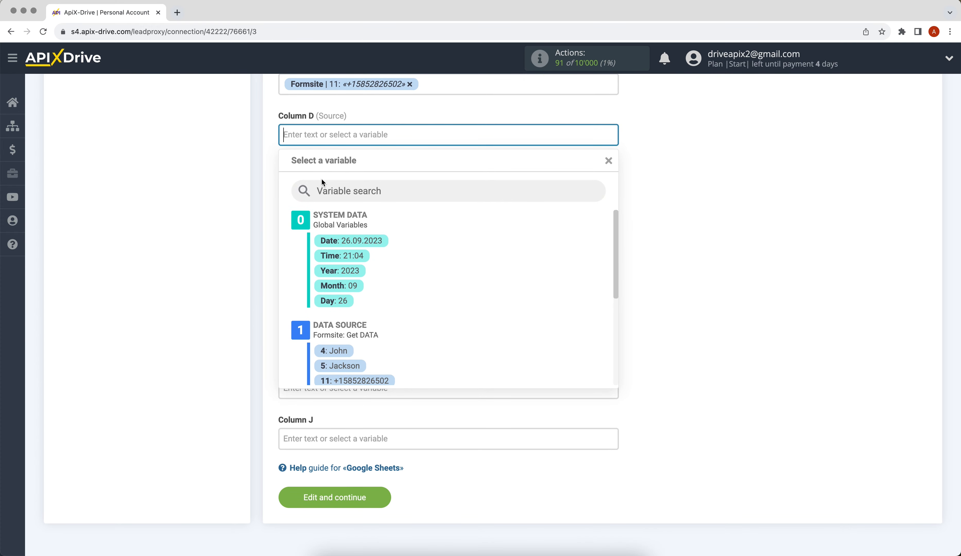
text(New da)
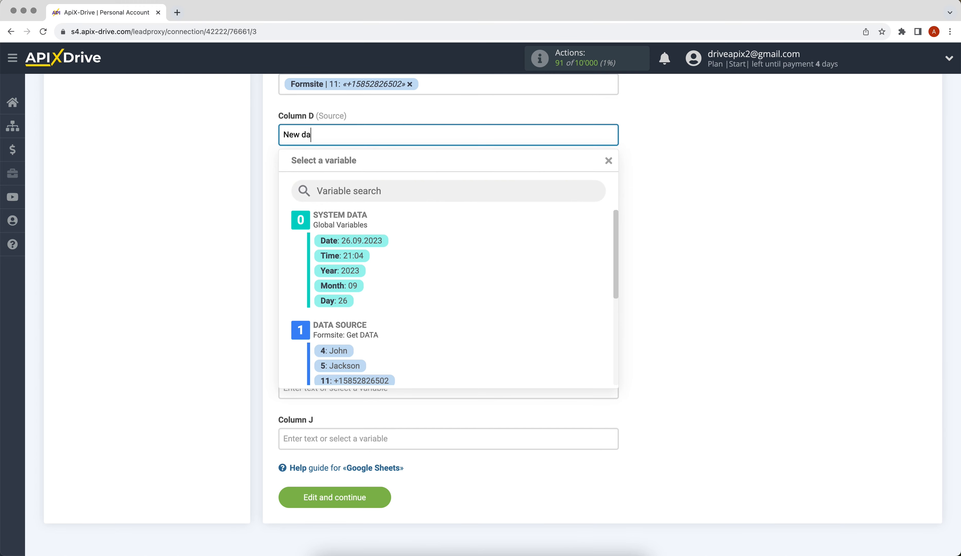
text(ta from Formsite)
click(748, 254)
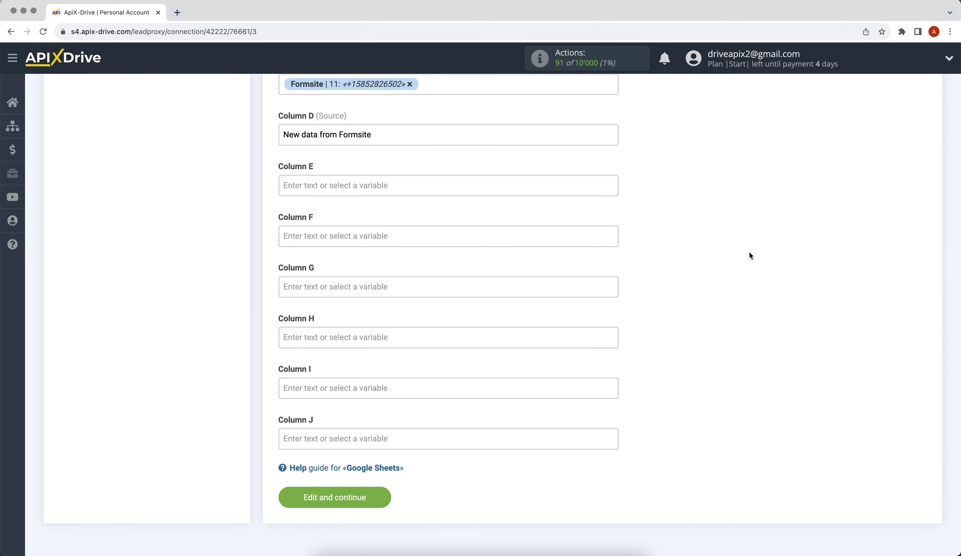
click(341, 502)
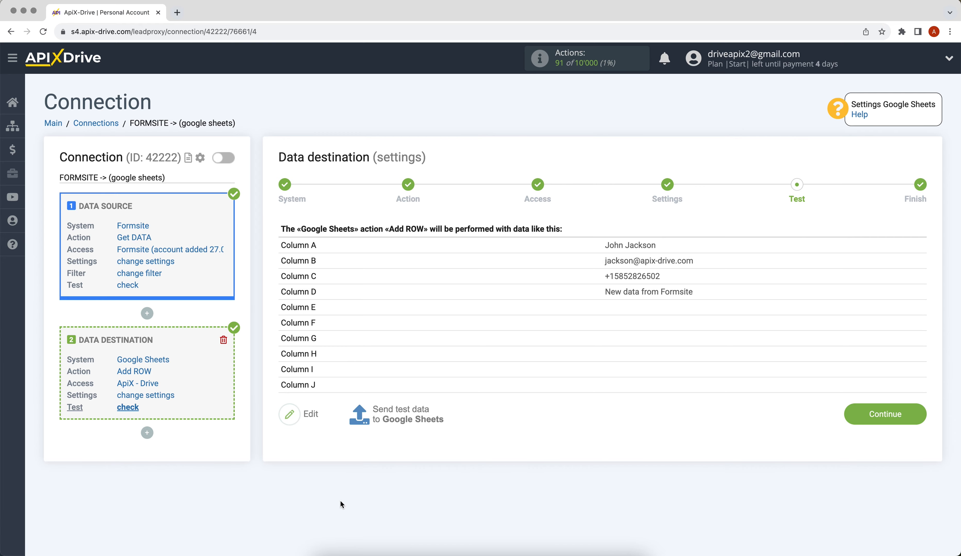
Step: Send a test row to the Google Sheets file and continue to the Finish step
click(394, 415)
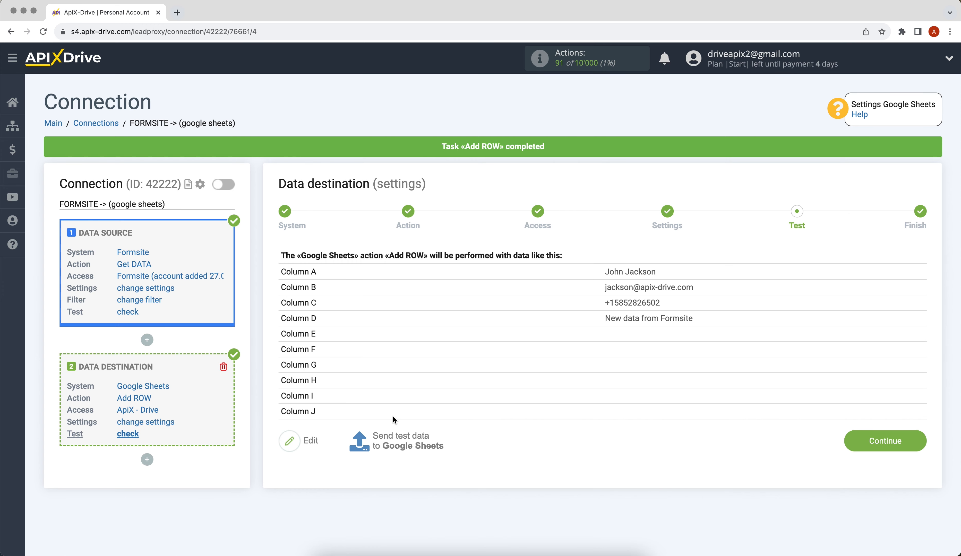
click(859, 444)
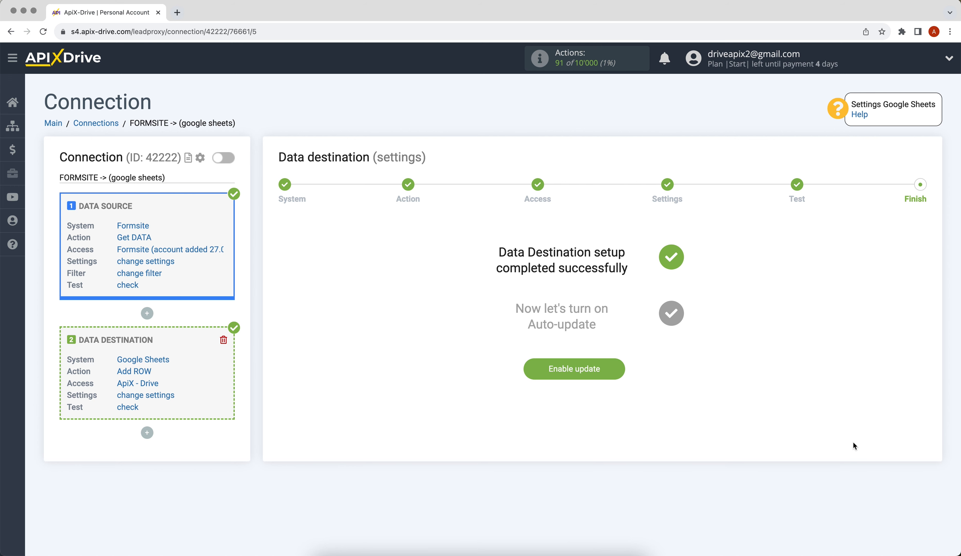
Step: Enable auto-update on the FORMSITE connection and save its update interval as 5 minutes
click(536, 370)
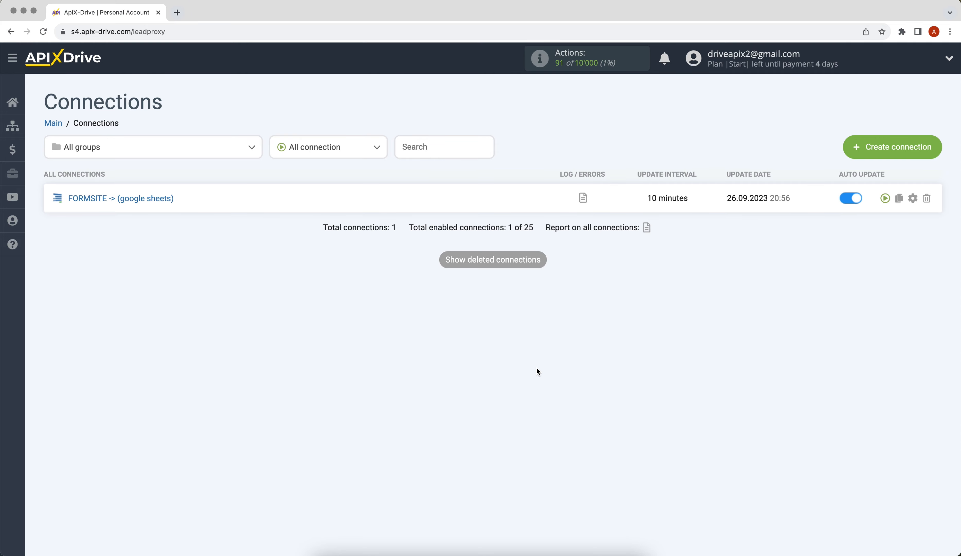
click(912, 199)
click(515, 300)
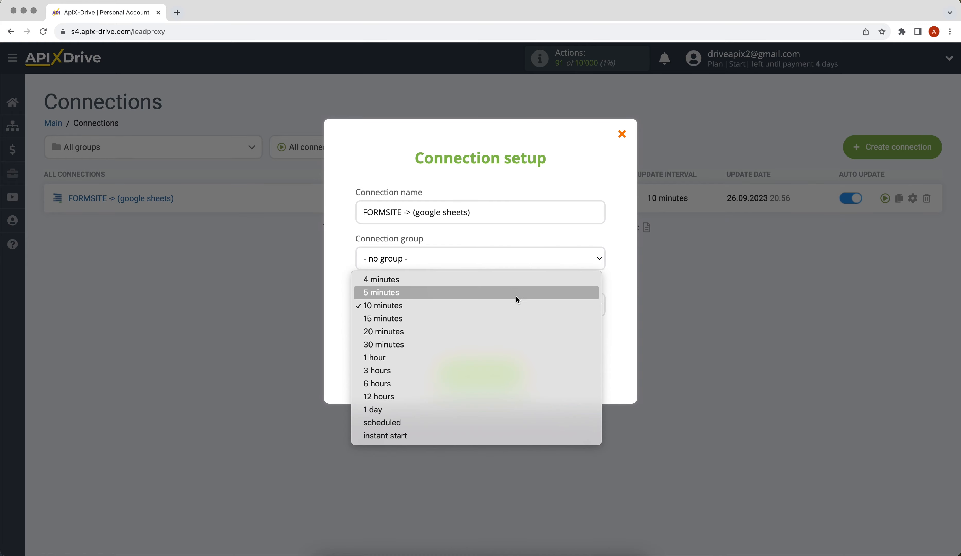
click(516, 292)
click(487, 370)
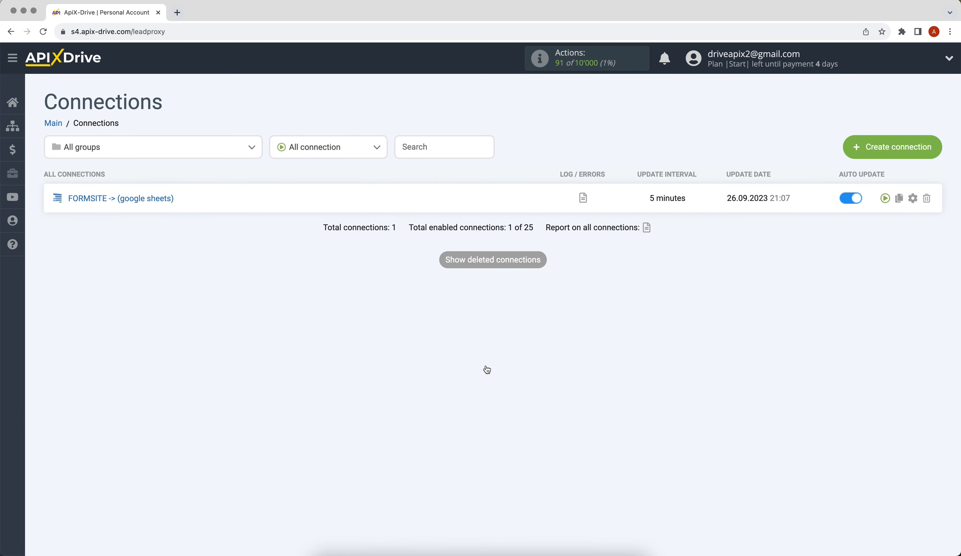